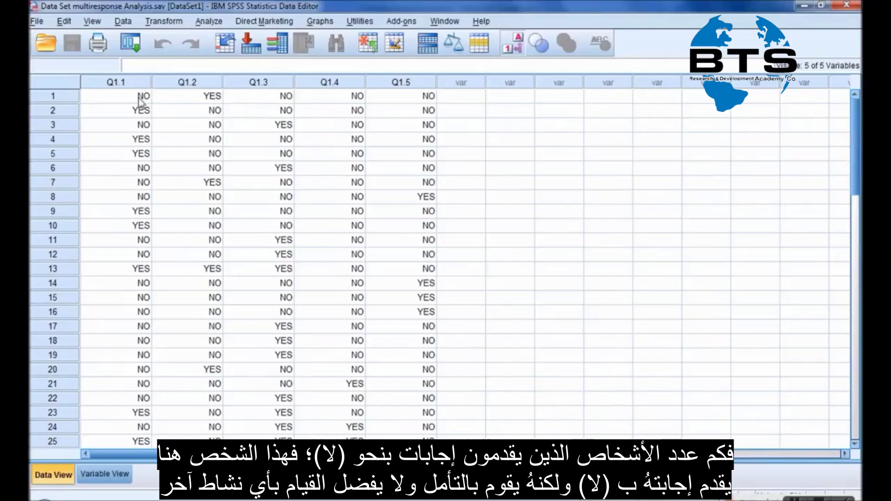
# - Check the numeric codes behind the YES/NO answers by turning value labels off and back on
pyautogui.click(519, 45)
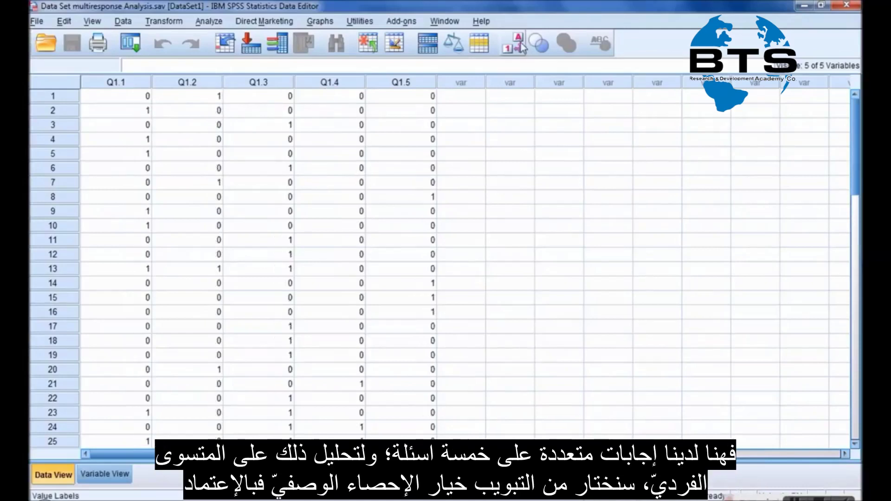
pyautogui.click(519, 45)
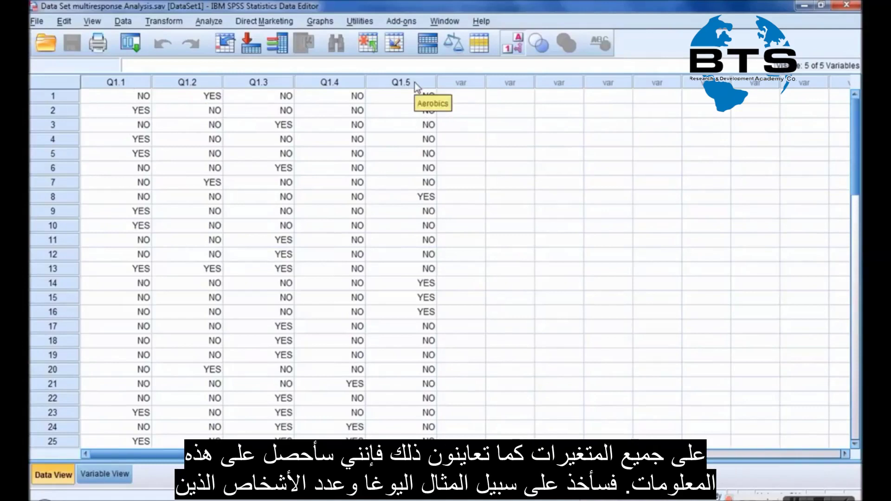
# - Run a descriptive Frequencies analysis on all five variables: Yoga, Meditation, Jogging, Dancing and Aerobics
pyautogui.click(213, 25)
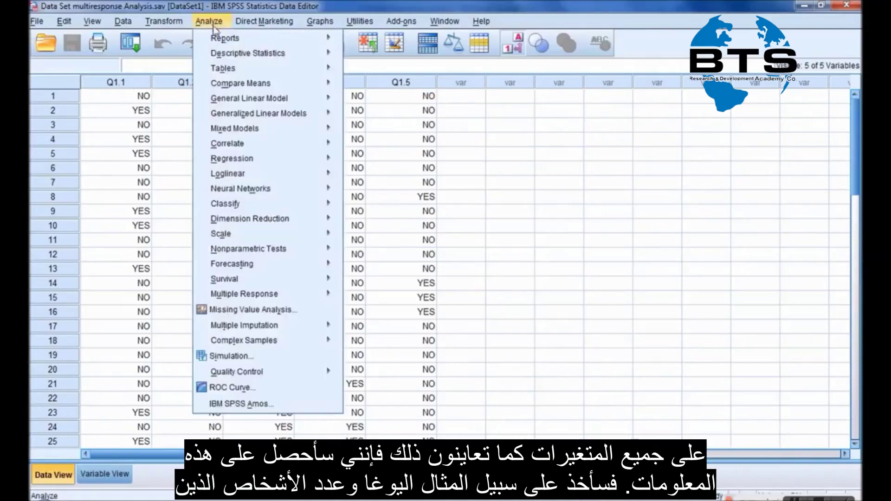
pyautogui.moveTo(236, 54)
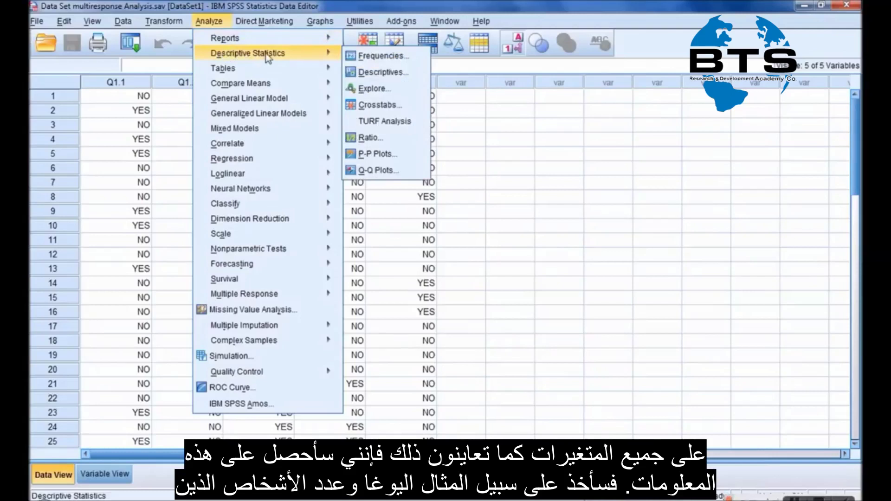
pyautogui.click(364, 56)
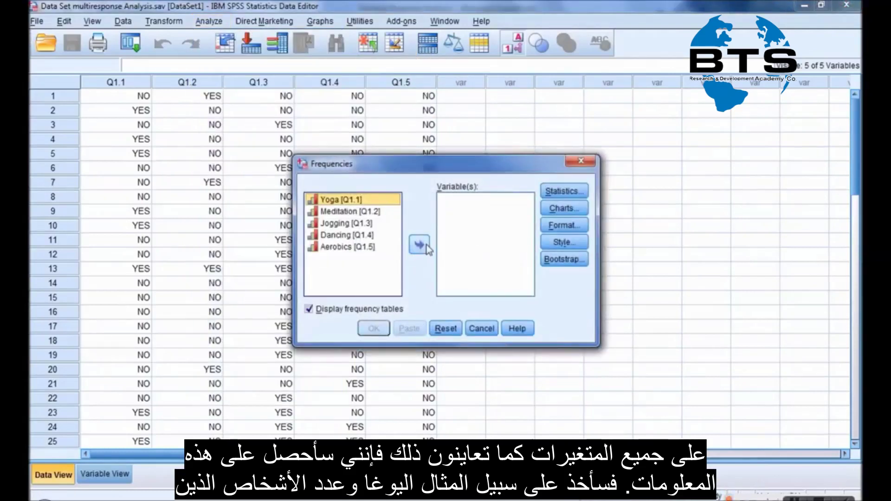
pyautogui.hotkey('shift', 'Down')
pyautogui.hotkey('shift', 'Down')
pyautogui.hotkey('shift', 'Down')
pyautogui.hotkey('shift', 'Down')
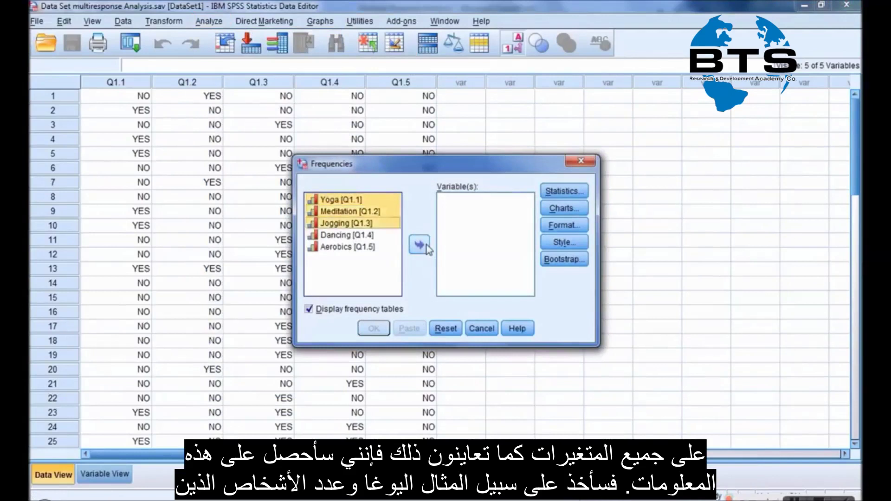
pyautogui.click(419, 245)
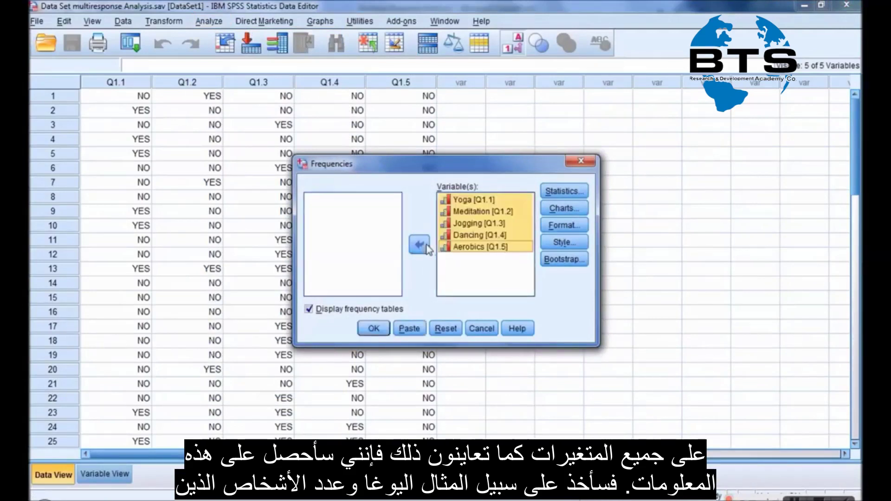
pyautogui.click(372, 329)
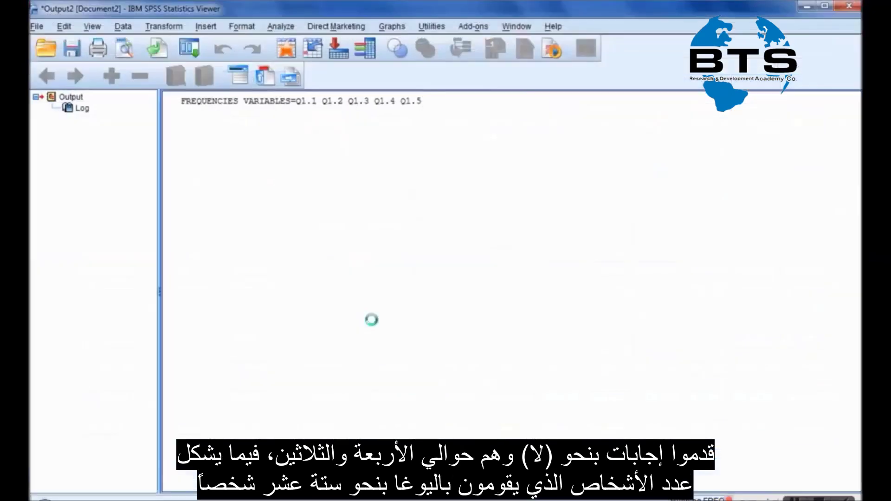
# - Examine the separate frequency tables for the five activities in the output
pyautogui.scroll(-1, 520, 243)
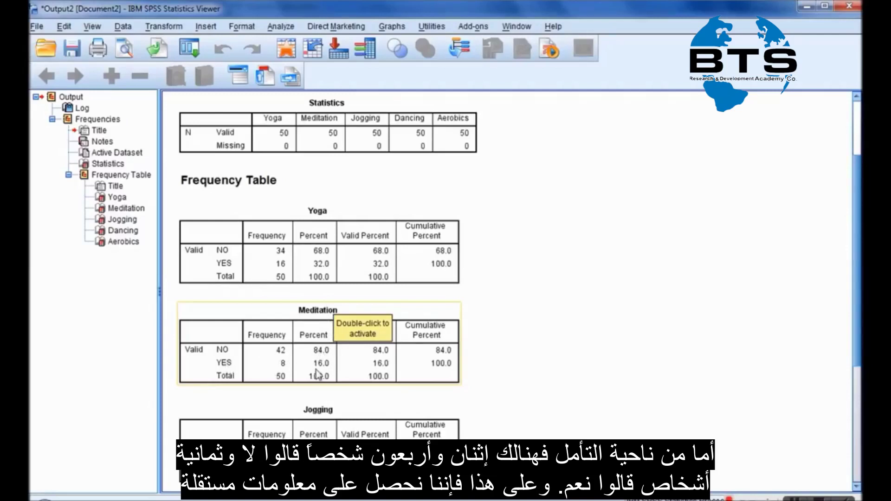
pyautogui.scroll(-3, 561, 311)
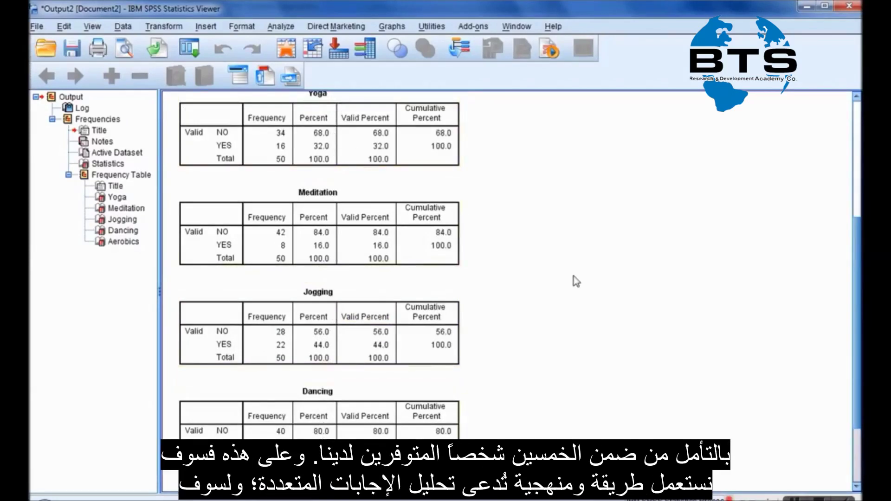
pyautogui.scroll(-2, 443, 279)
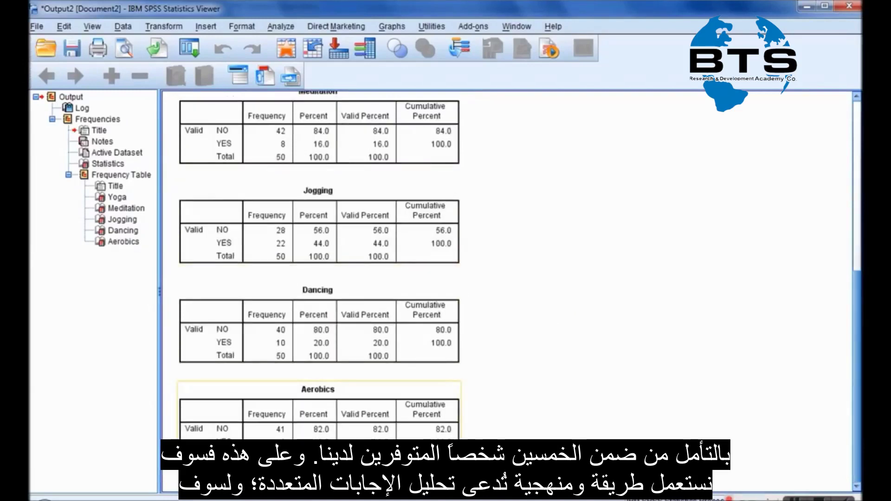
pyautogui.scroll(2, 549, 284)
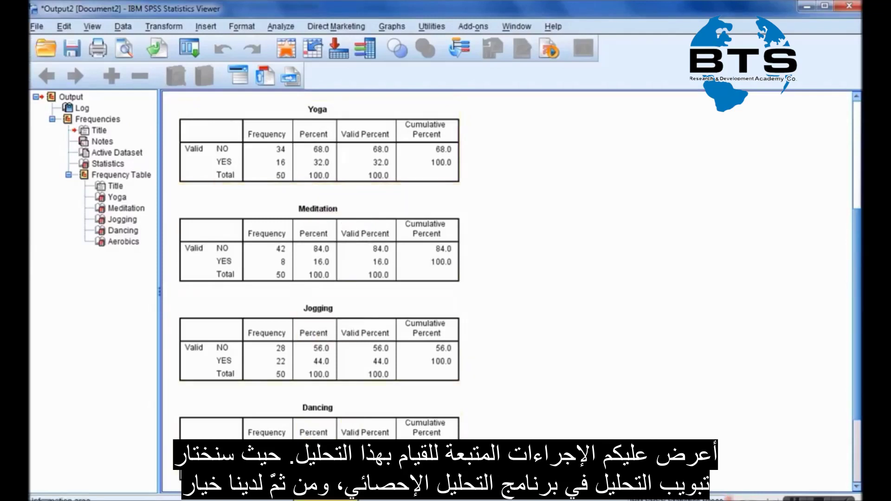
# - Return to the data set and start defining a multiple response set containing all five variables, Yoga through Aerobics
pyautogui.click(265, 499)
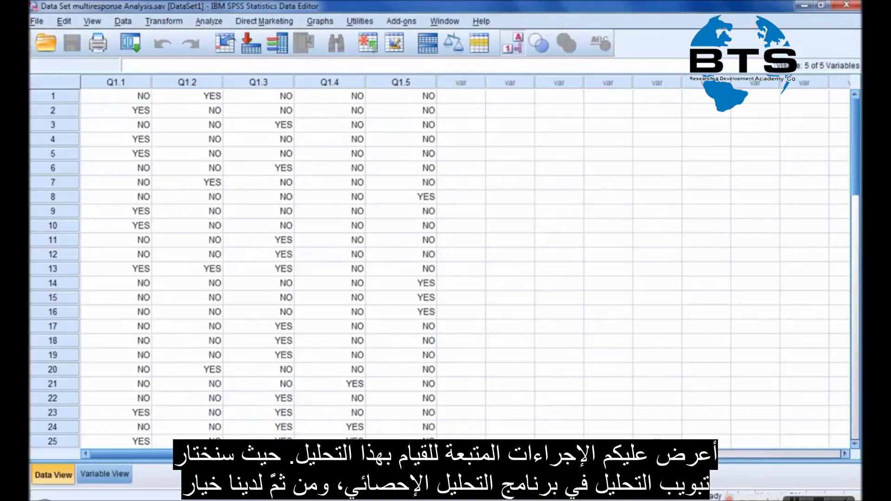
pyautogui.click(211, 22)
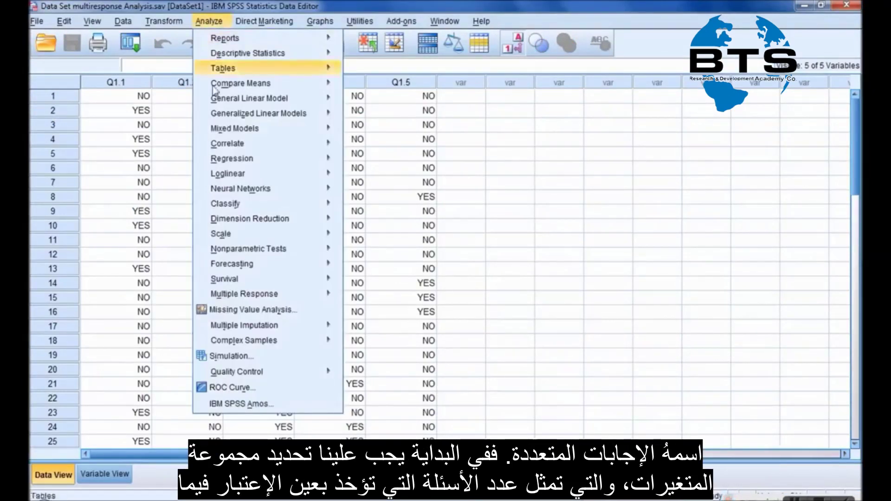
pyautogui.moveTo(223, 296)
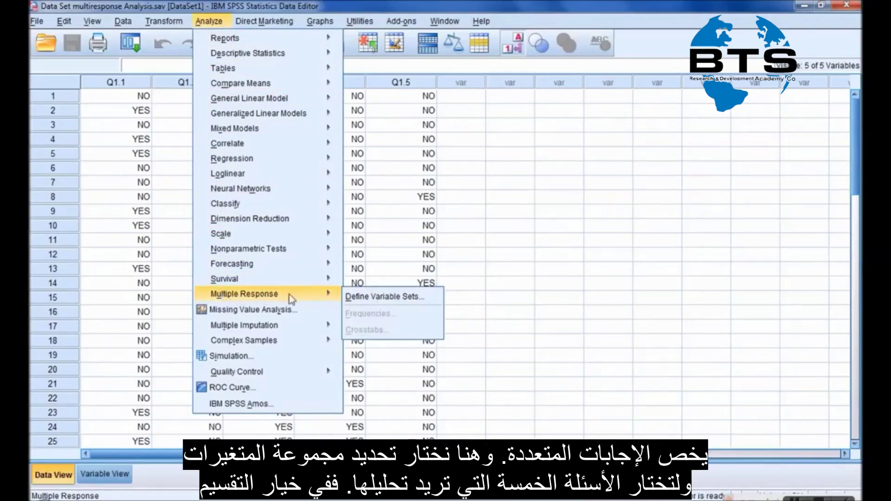
pyautogui.click(358, 299)
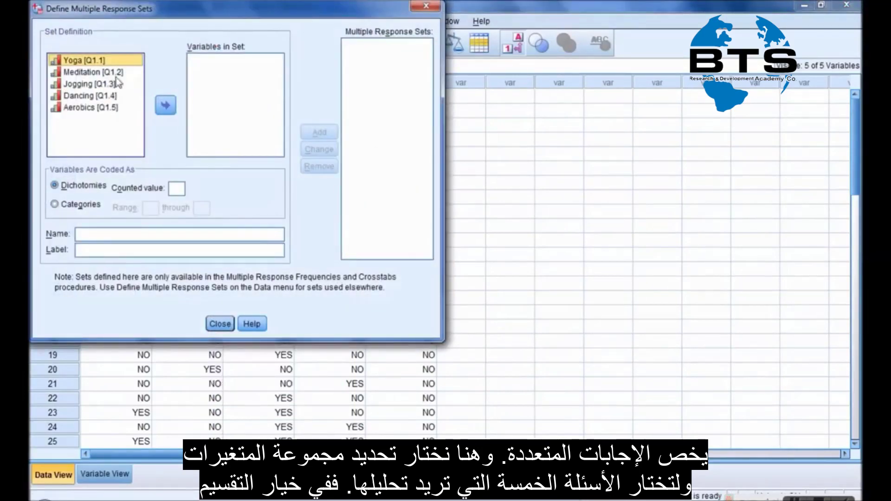
pyautogui.hotkey('shift', 'Down')
pyautogui.hotkey('shift', 'Down')
pyautogui.hotkey('shift', 'Down')
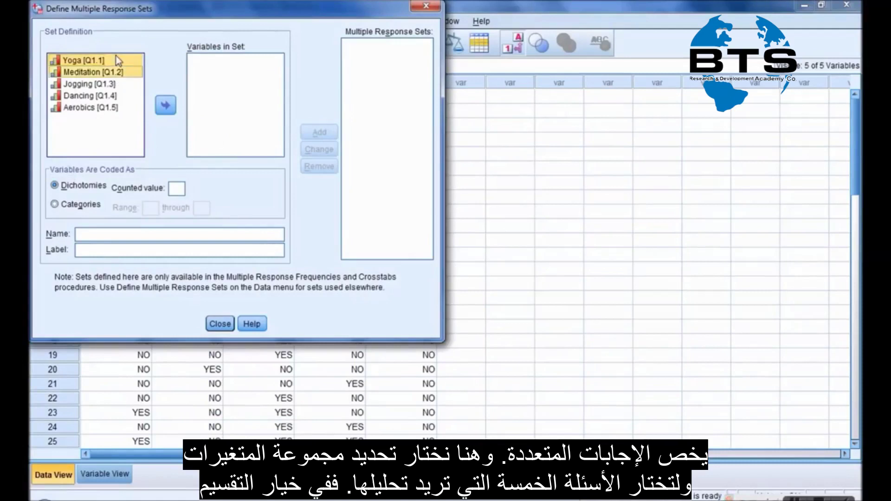
pyautogui.hotkey('shift', 'Down')
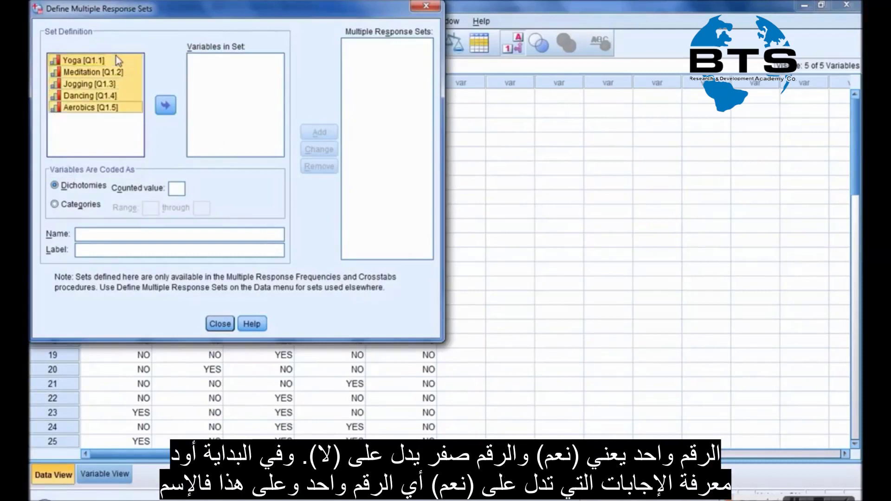
pyautogui.click(167, 106)
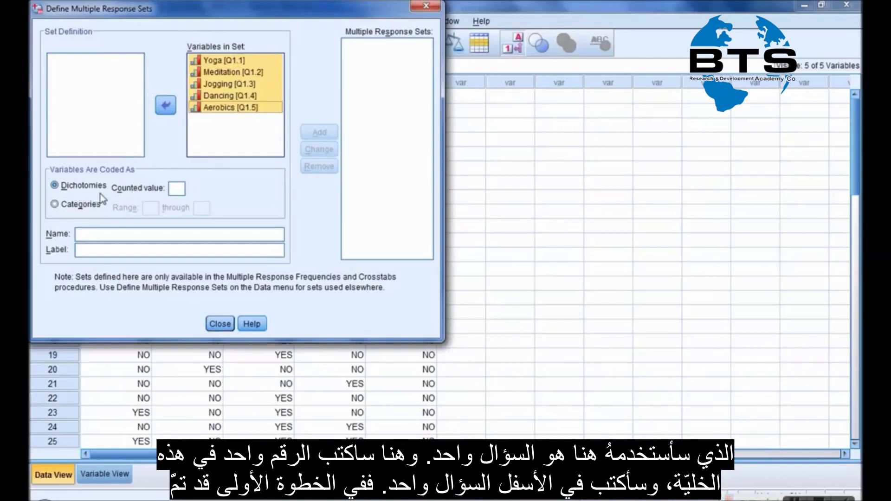
# - Set the dichotomies' counted value to 1, name and label the set Q1, add it and close the definition
pyautogui.click(177, 189)
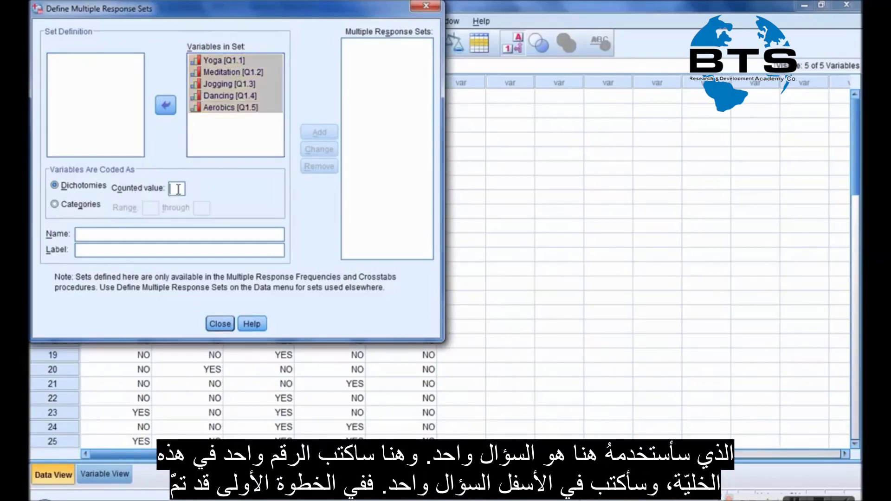
pyautogui.write('1')
pyautogui.write('q')
pyautogui.press('BackSpace')
pyautogui.write('Q1')
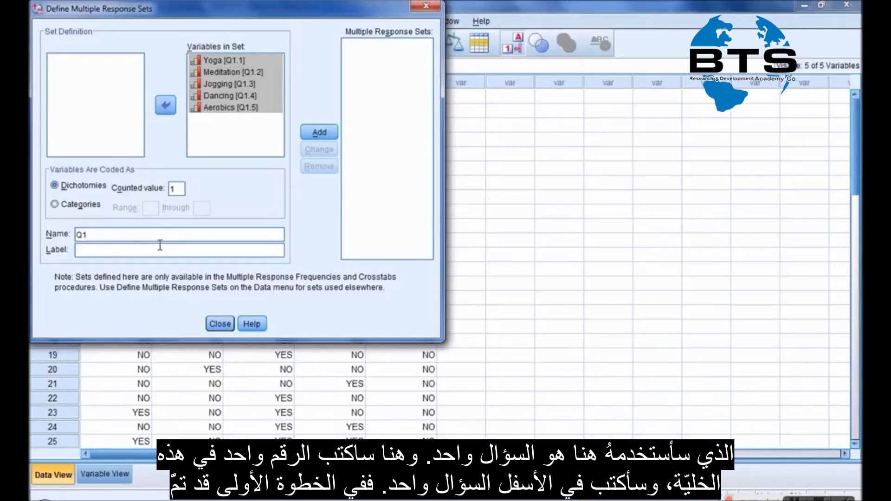
pyautogui.click(159, 246)
pyautogui.write('Q1')
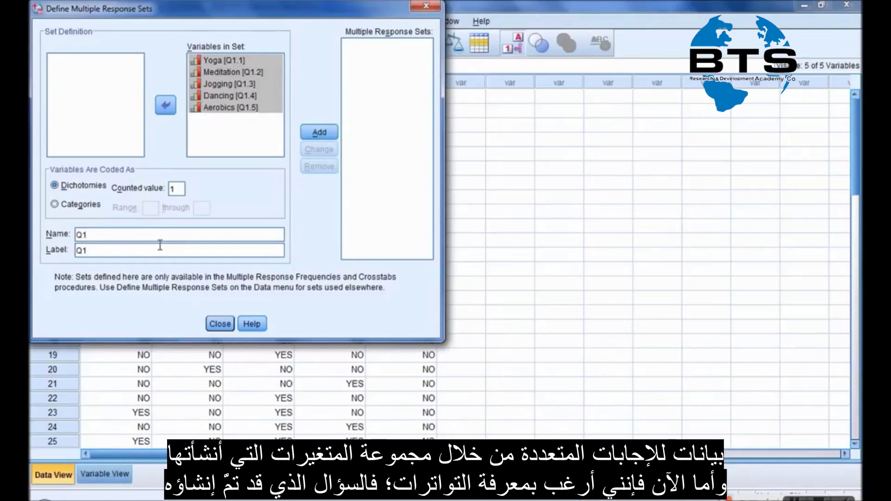
pyautogui.click(330, 133)
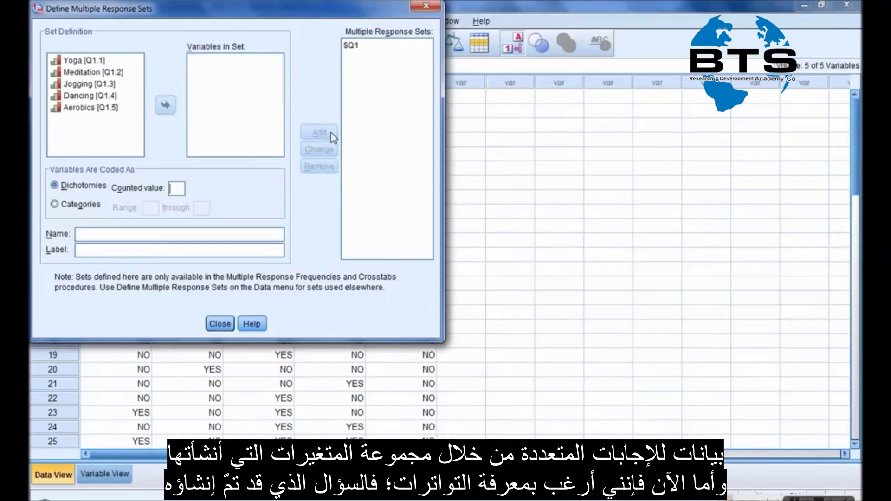
pyautogui.click(225, 327)
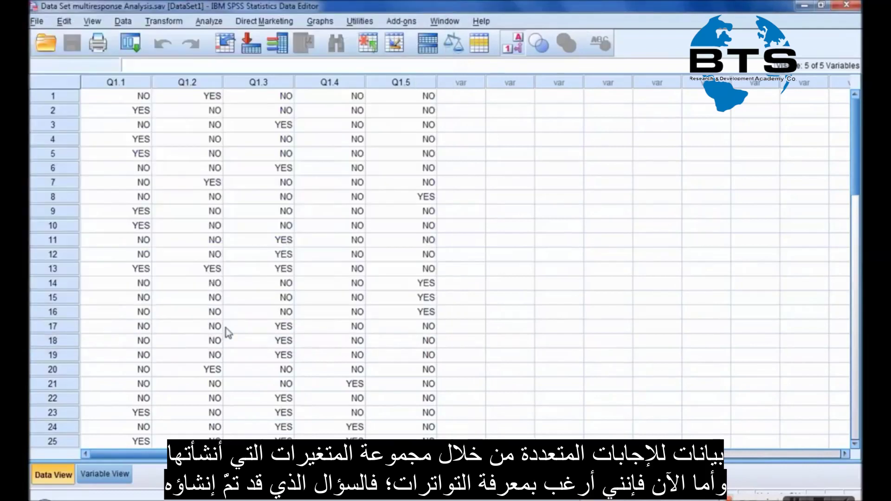
# - Run Multiple Response Frequencies for the $Q1 set
pyautogui.click(209, 23)
pyautogui.moveTo(273, 299)
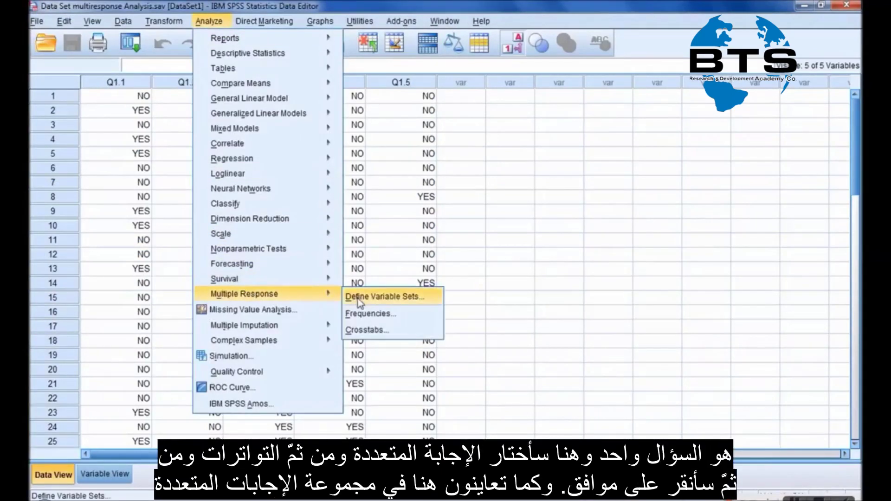
pyautogui.click(376, 314)
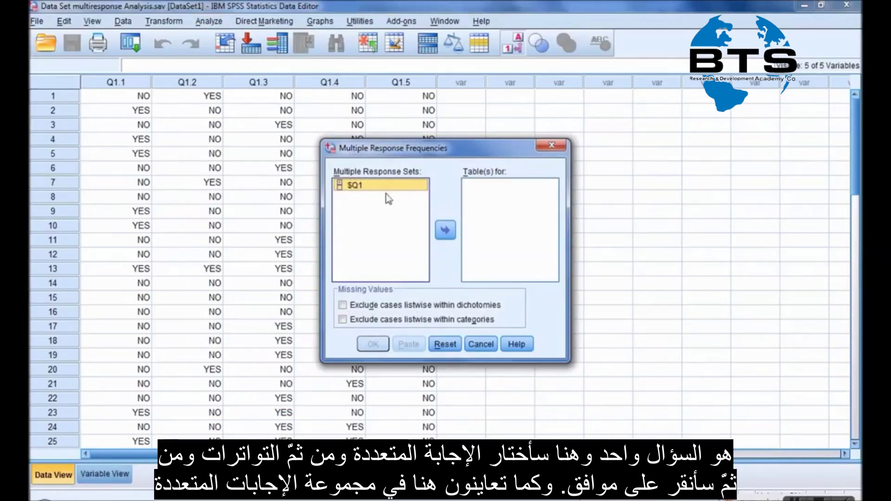
pyautogui.click(445, 231)
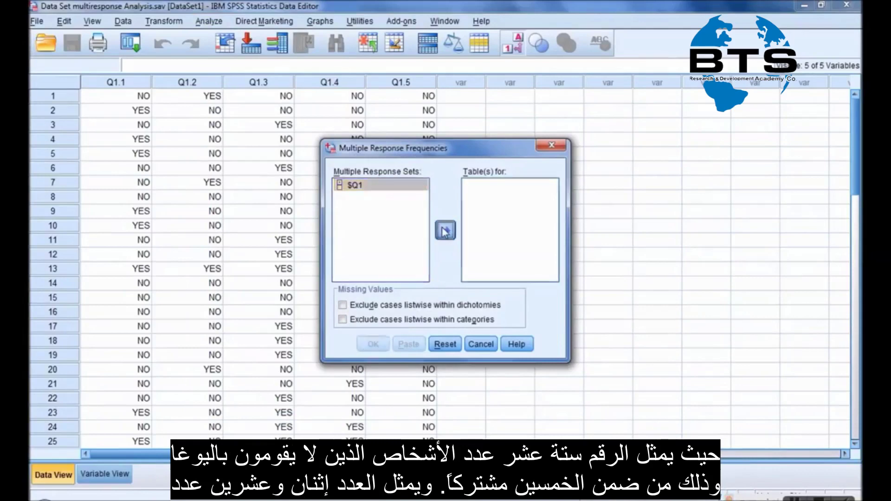
pyautogui.click(373, 345)
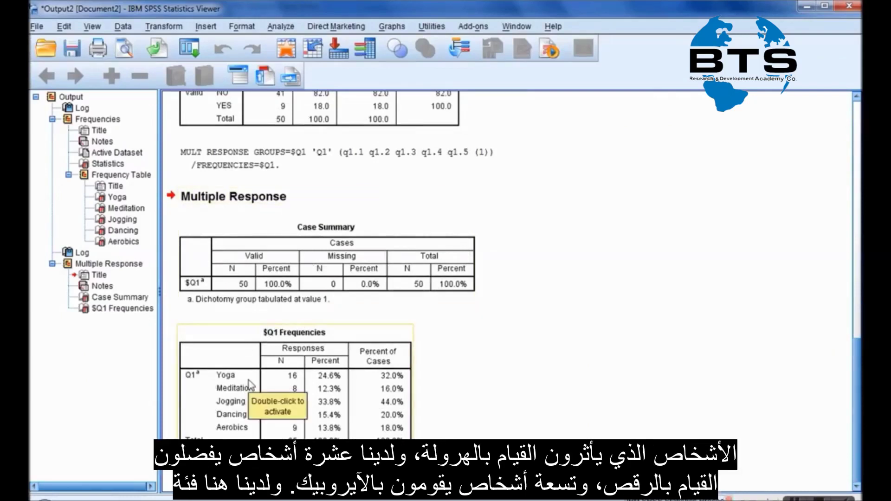
# - Examine the $Q1 frequencies table and compare it with the individual activity frequency tables in the output
pyautogui.click(300, 375)
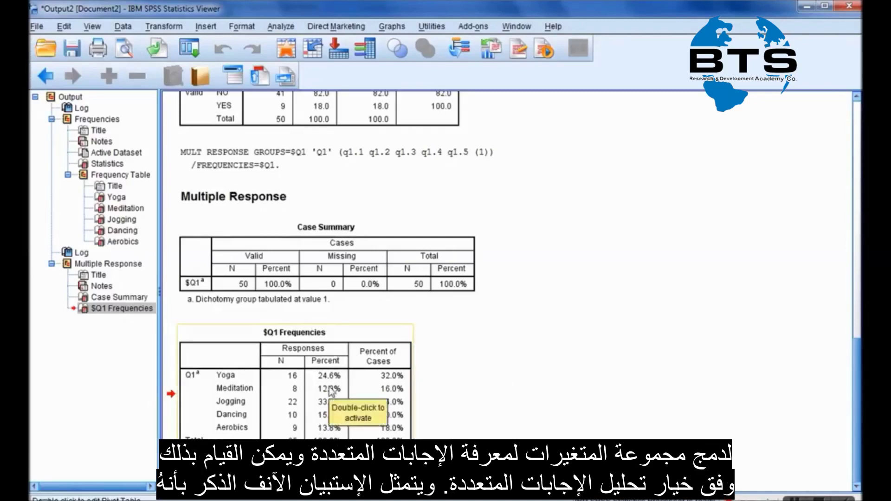
pyautogui.scroll(15, 491, 366)
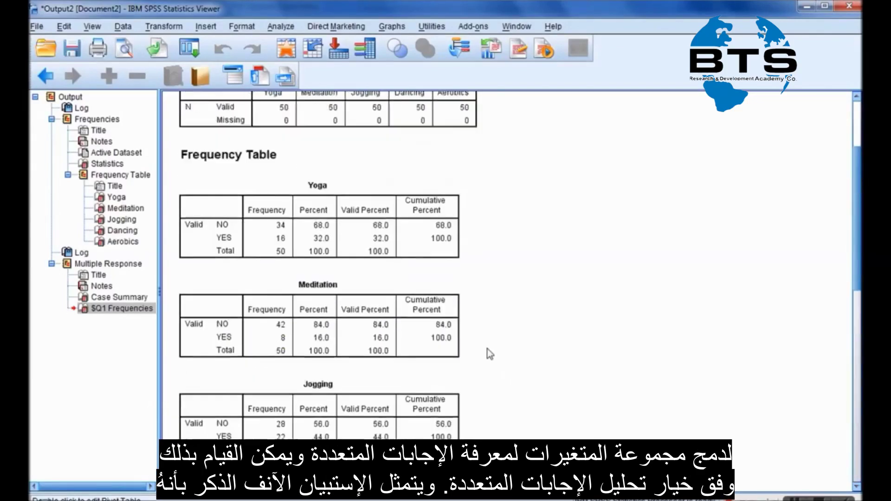
pyautogui.scroll(-8, 459, 315)
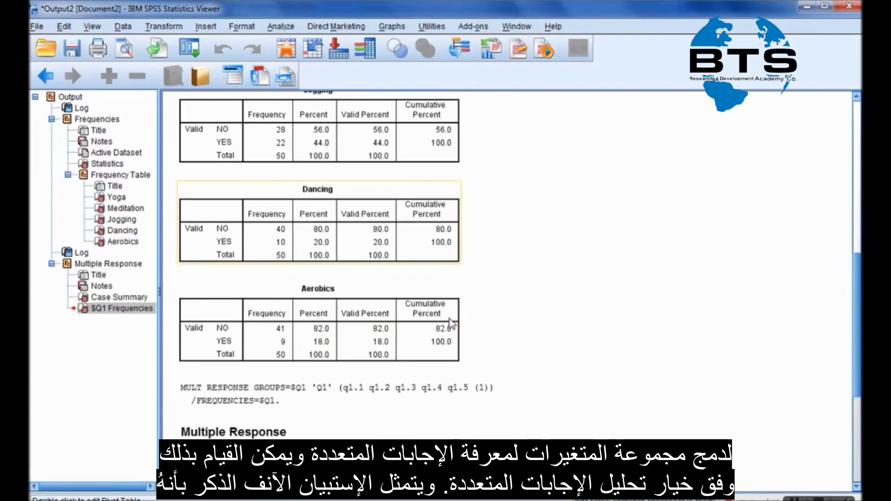
pyautogui.scroll(-5, 450, 322)
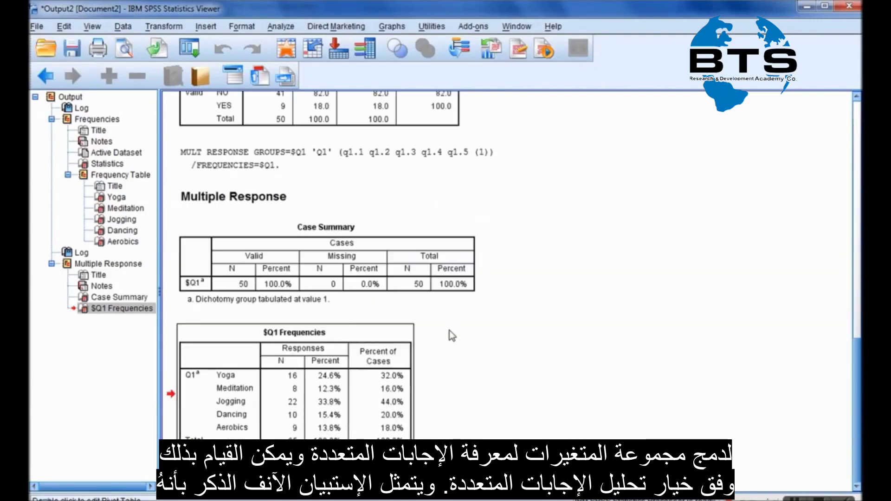